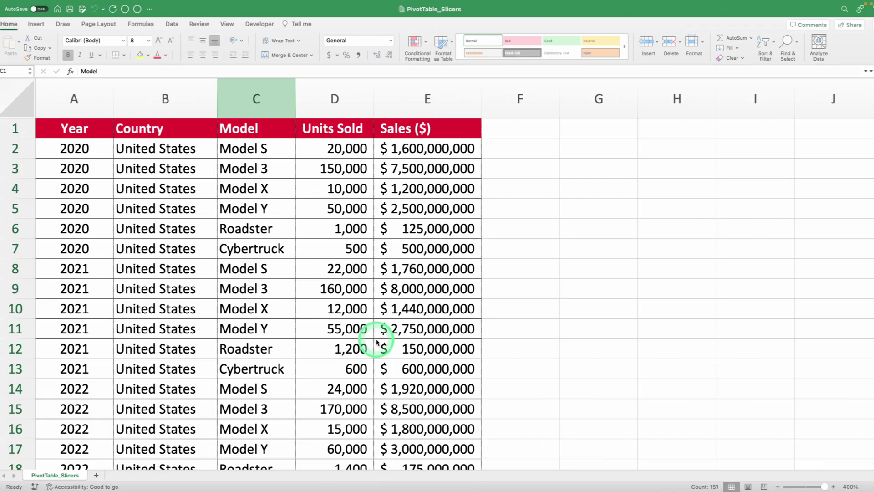
# Review the Units Sold, Sales ($), Year, Country and Model columns of the source data.
pyautogui.click(238, 253)
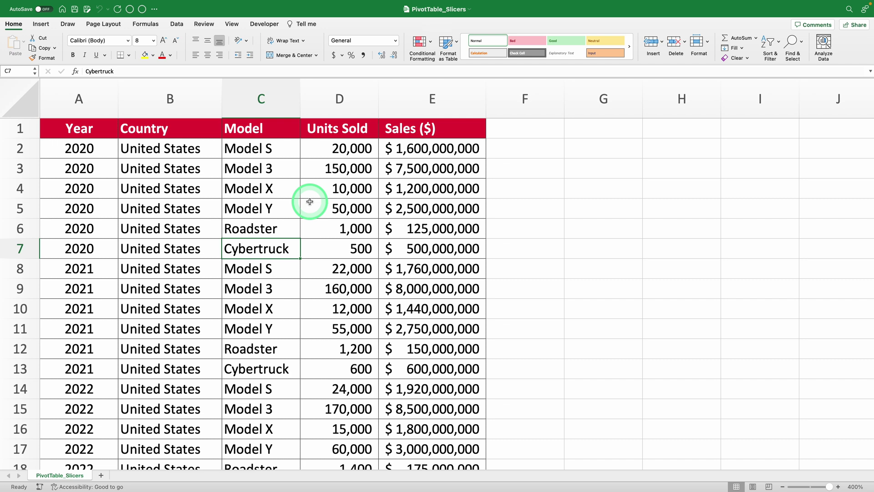
pyautogui.click(338, 110)
pyautogui.click(433, 93)
pyautogui.moveTo(70, 101); pyautogui.dragTo(169, 107)
pyautogui.click(168, 107)
pyautogui.click(261, 105)
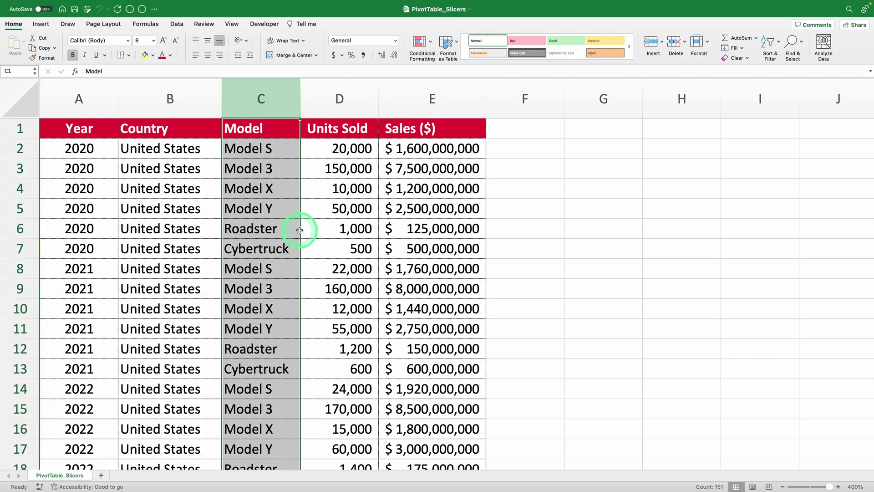
pyautogui.click(299, 230)
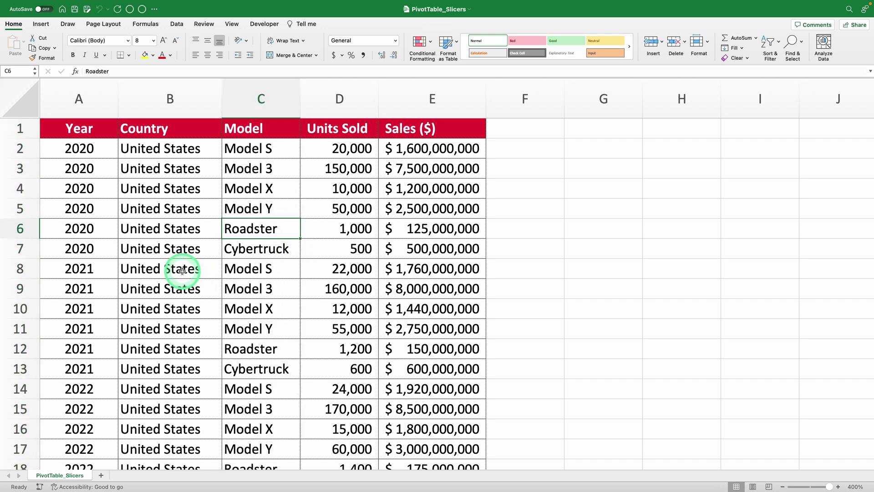
# Create a PivotTable on a new worksheet from the source range PivotTable_Slicers!$A$1:$E$151.
pyautogui.click(148, 187)
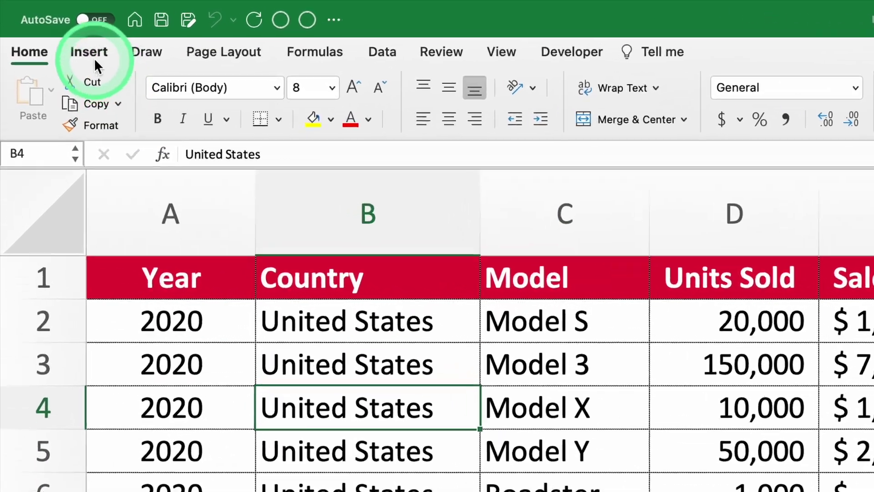
pyautogui.click(39, 25)
pyautogui.click(40, 97)
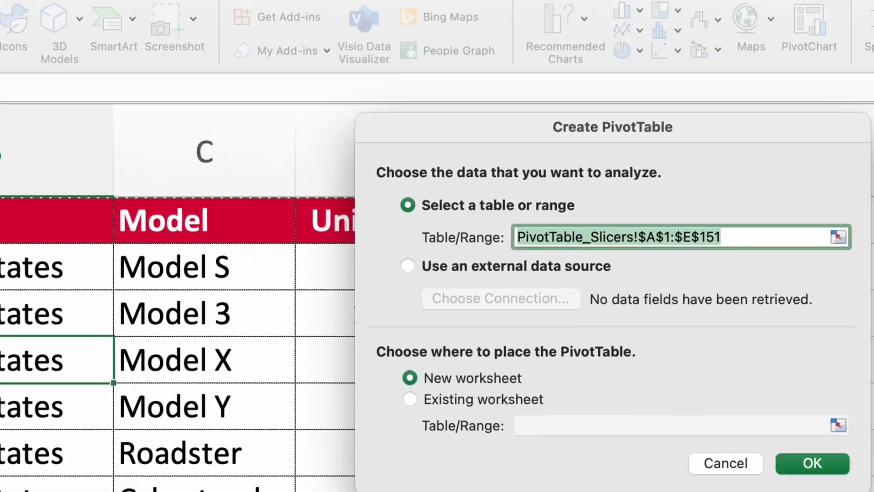
pyautogui.click(615, 231)
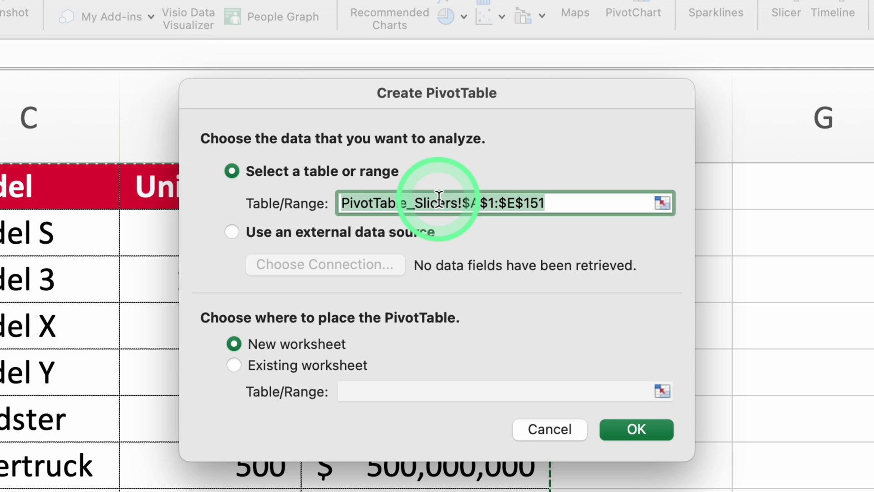
pyautogui.click(654, 438)
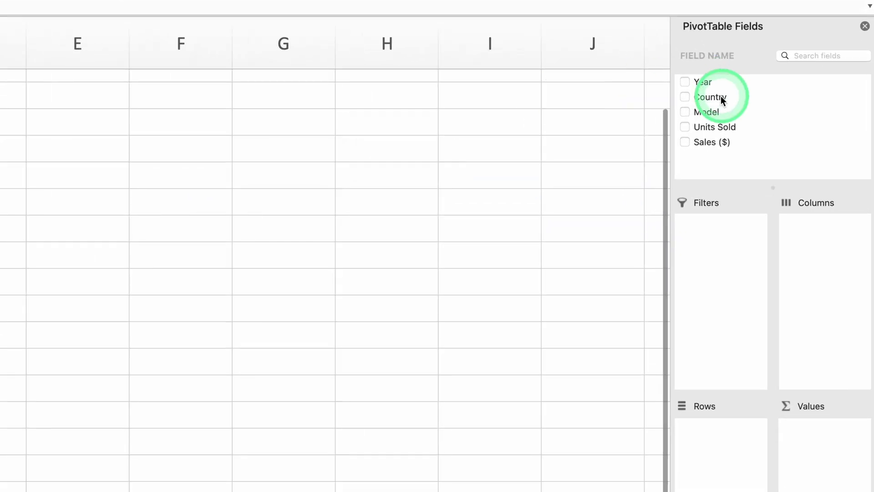
# Lay out the PivotTable with Year as rows, Country as columns and Sales ($) as summed values.
pyautogui.click(706, 85)
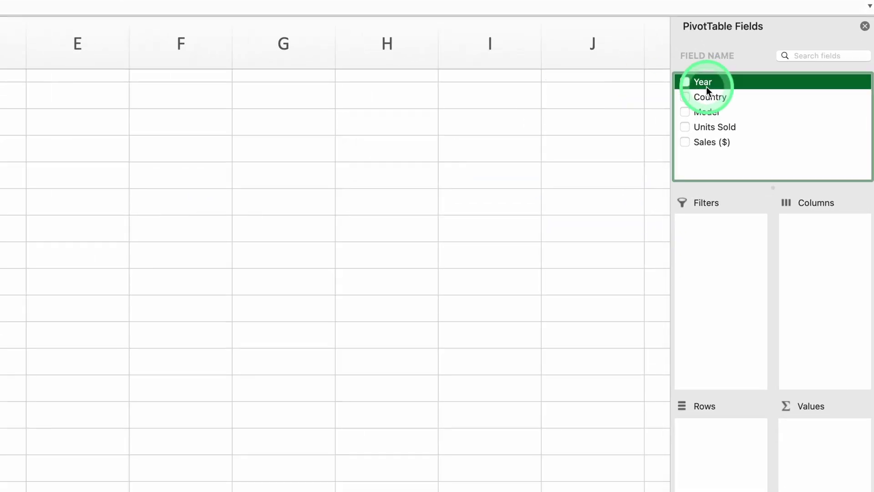
pyautogui.moveTo(714, 95); pyautogui.dragTo(823, 257)
pyautogui.click(688, 142)
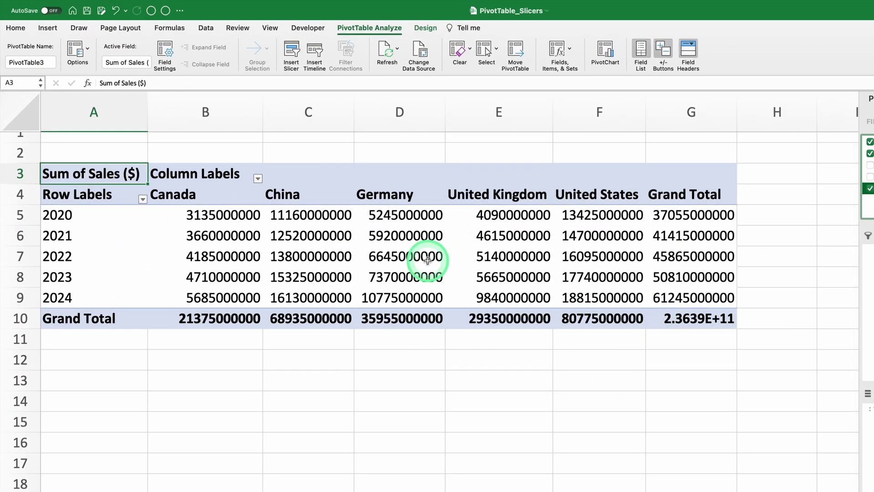
# Format the PivotTable's sales values as Currency with the $ symbol and 0 decimal places.
pyautogui.click(334, 235)
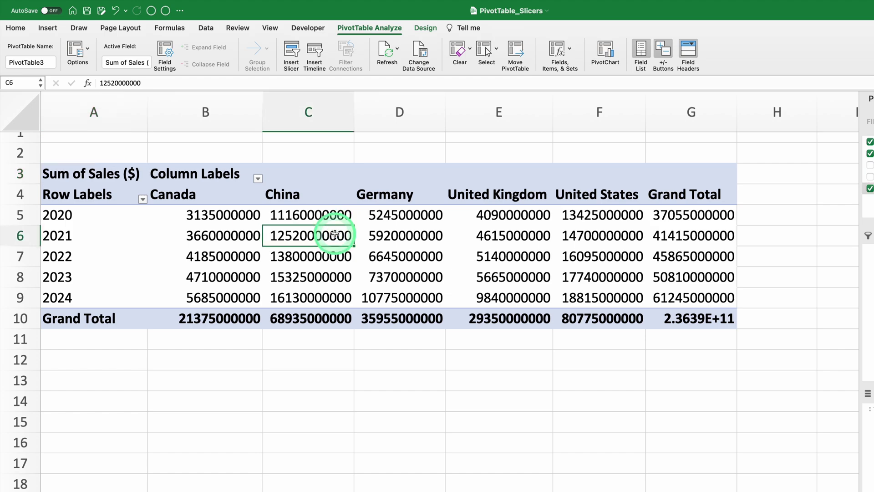
pyautogui.rightClick(334, 235)
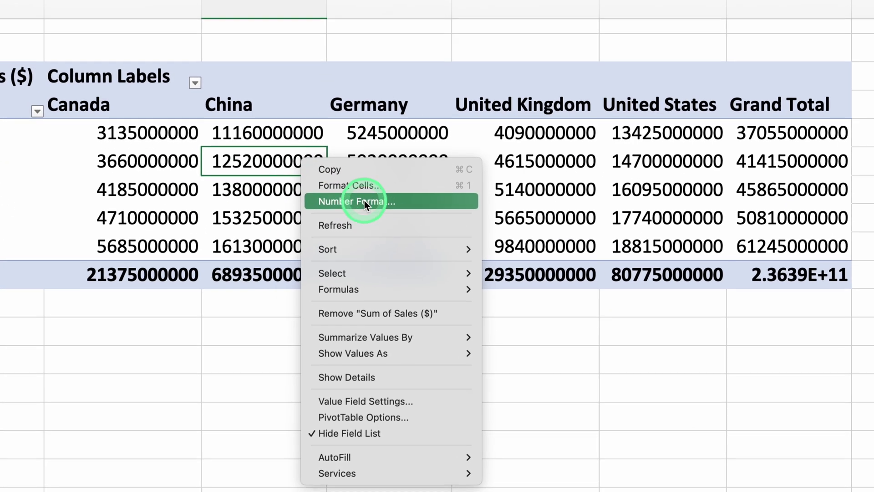
pyautogui.click(364, 201)
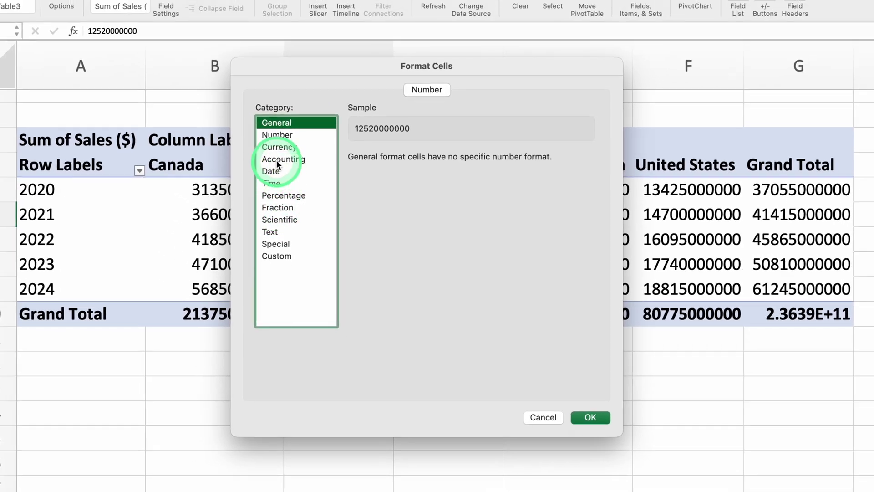
pyautogui.click(254, 128)
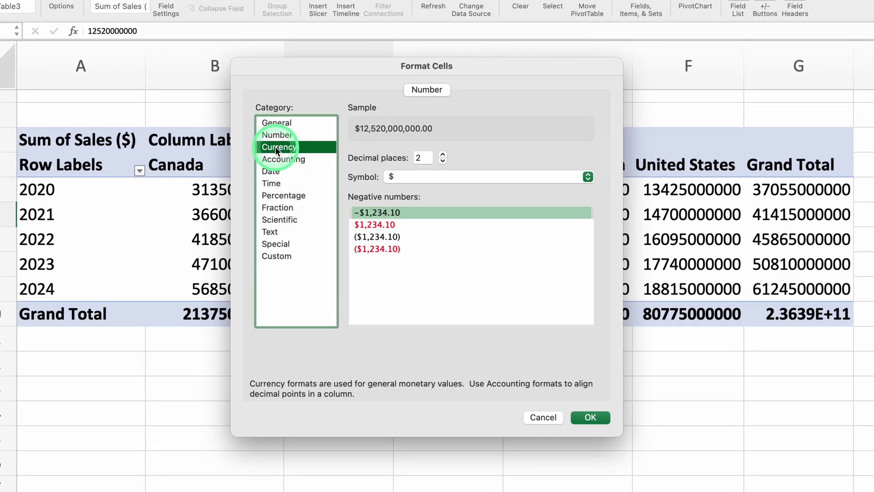
pyautogui.click(443, 161)
pyautogui.click(443, 160)
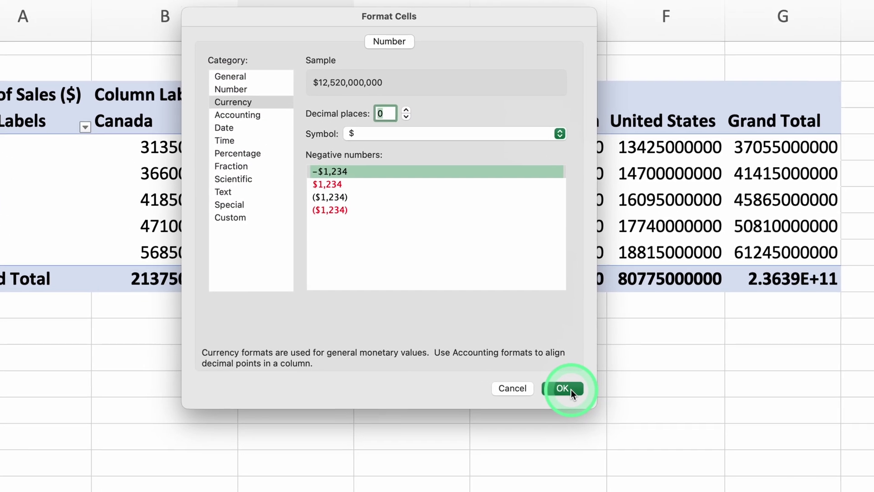
pyautogui.click(594, 418)
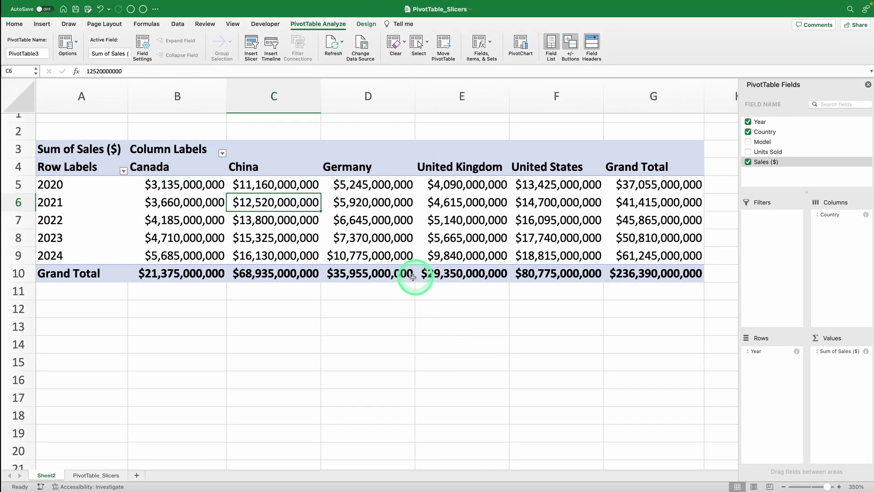
# Autofit the widths of columns C through G so the formatted sales values fit.
pyautogui.scroll(-5, 394, 237)
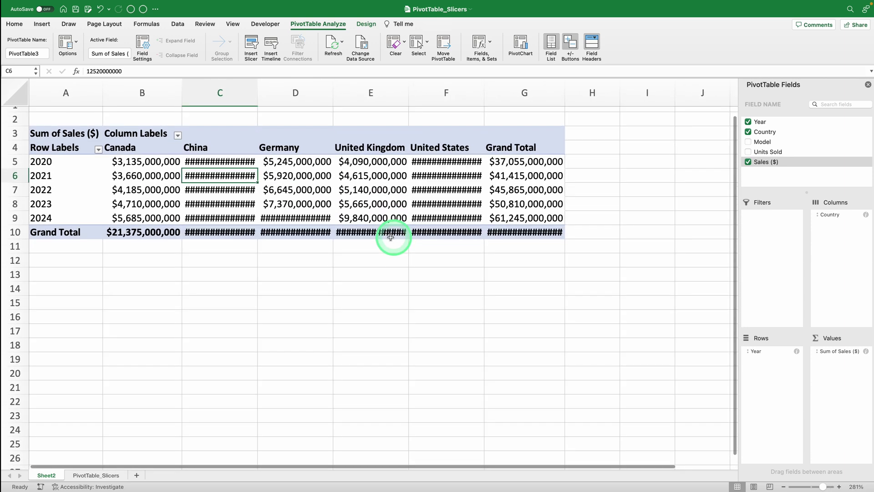
pyautogui.doubleClick(258, 92)
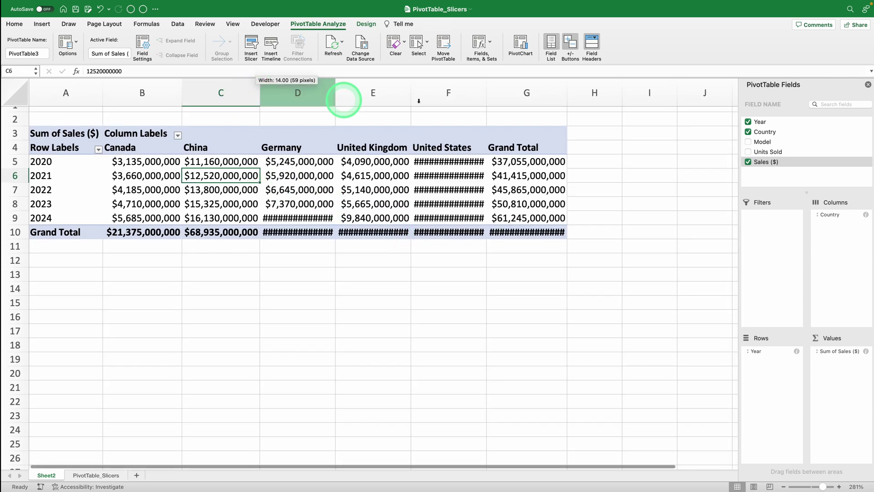
pyautogui.doubleClick(488, 99)
pyautogui.click(300, 93)
pyautogui.keyDown('shift'); pyautogui.click(554, 93); pyautogui.keyUp('shift')
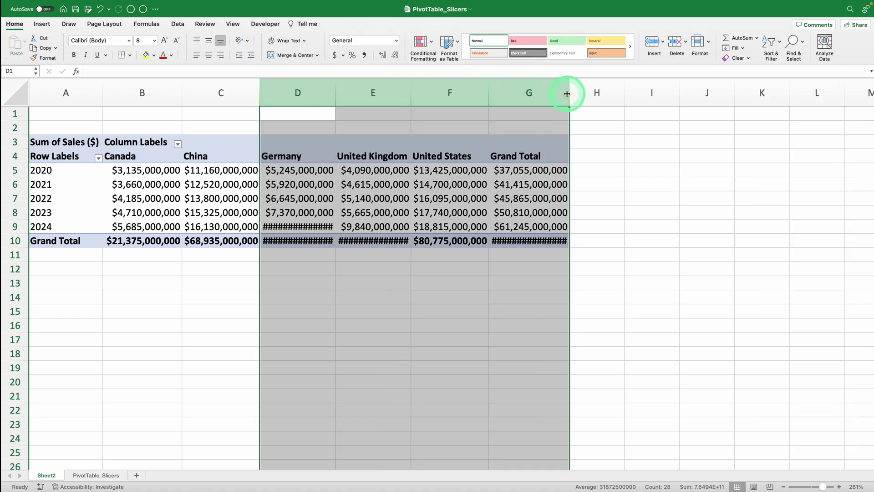
pyautogui.doubleClick(569, 93)
pyautogui.click(300, 213)
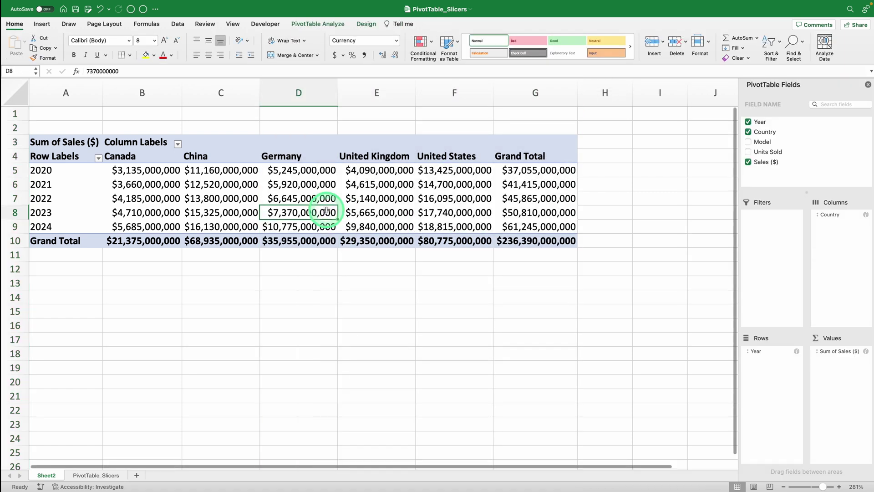
# Copy the entire sales PivotTable and paste the duplicate below it, starting at cell A13.
pyautogui.click(255, 198)
pyautogui.hotkey('ctrl', 'a')
pyautogui.hotkey('ctrl', 'c')
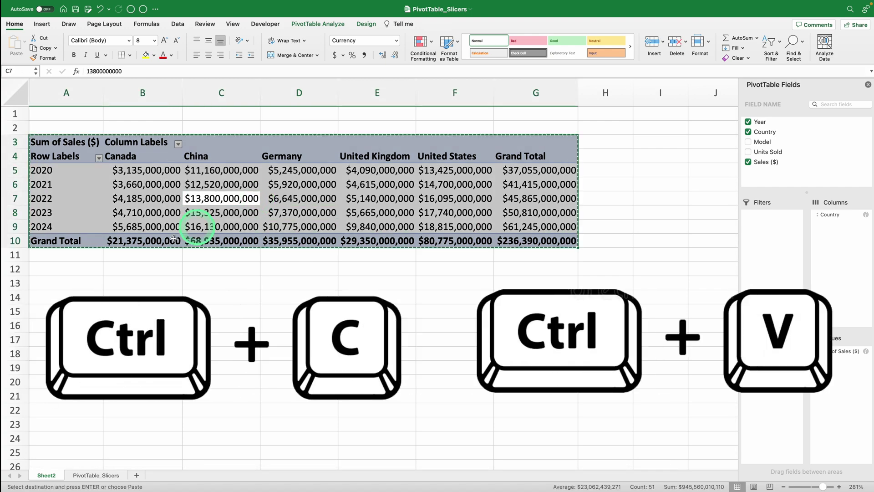
pyautogui.click(53, 278)
pyautogui.hotkey('ctrl', 'v')
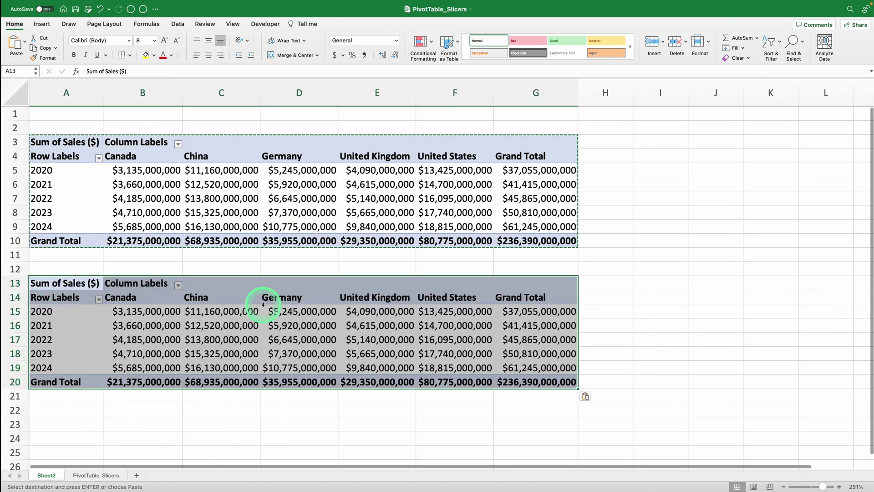
# Replace Sum of Sales ($) with Units Sold as the value field of the lower PivotTable.
pyautogui.click(263, 305)
pyautogui.click(831, 355)
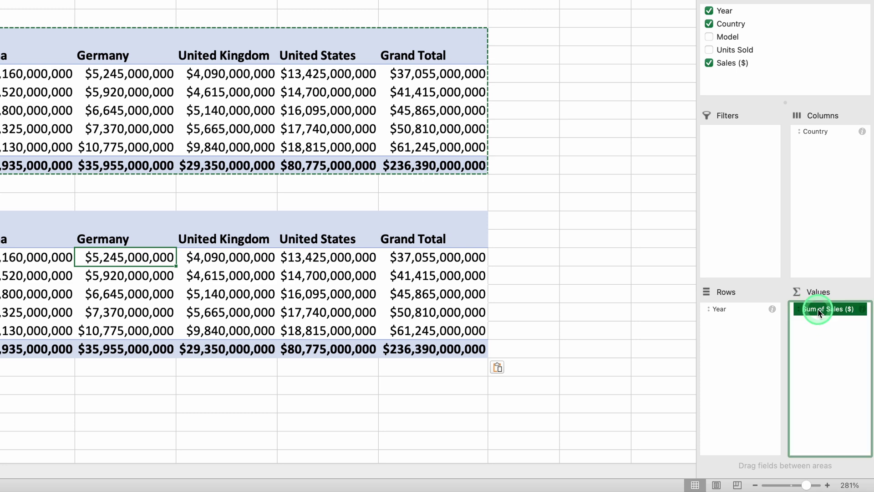
pyautogui.click(775, 433)
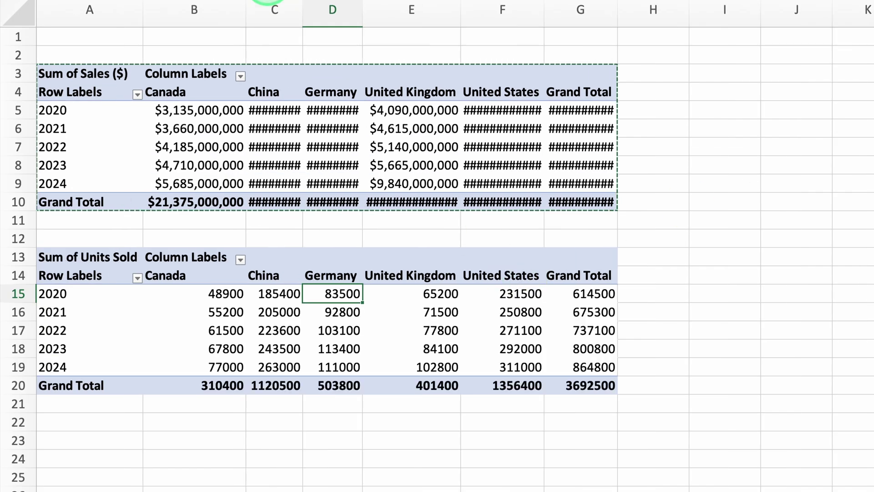
# Autofit columns C through G again to fit the contents of both PivotTables.
pyautogui.click(273, 9)
pyautogui.keyDown('shift'); pyautogui.click(580, 9); pyautogui.keyUp('shift')
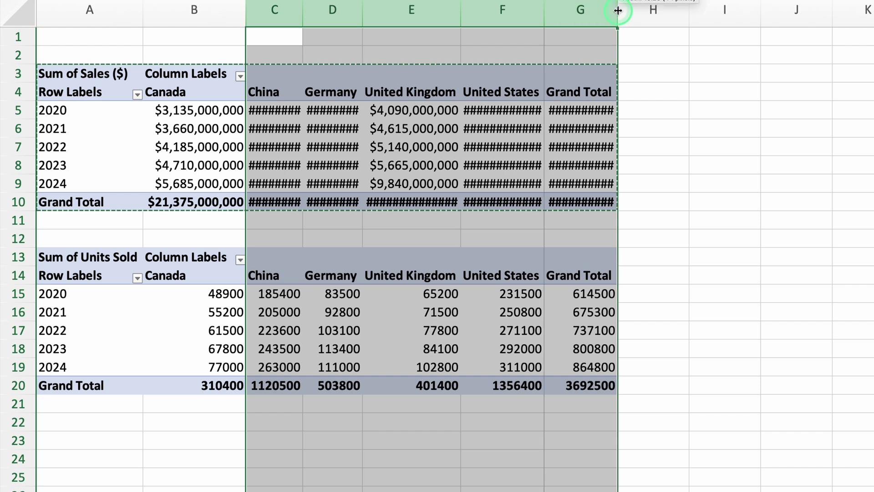
pyautogui.doubleClick(618, 10)
pyautogui.click(685, 127)
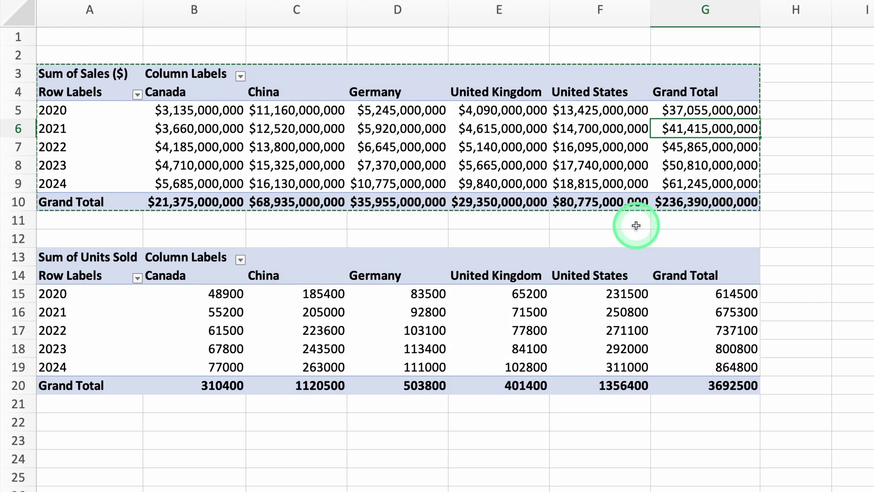
# Insert a PivotChart based on the upper sales PivotTable.
pyautogui.click(518, 130)
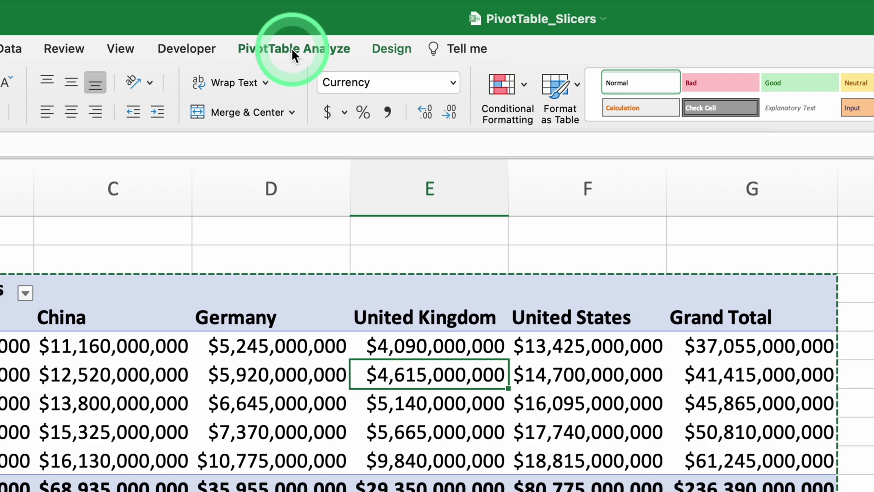
pyautogui.click(316, 24)
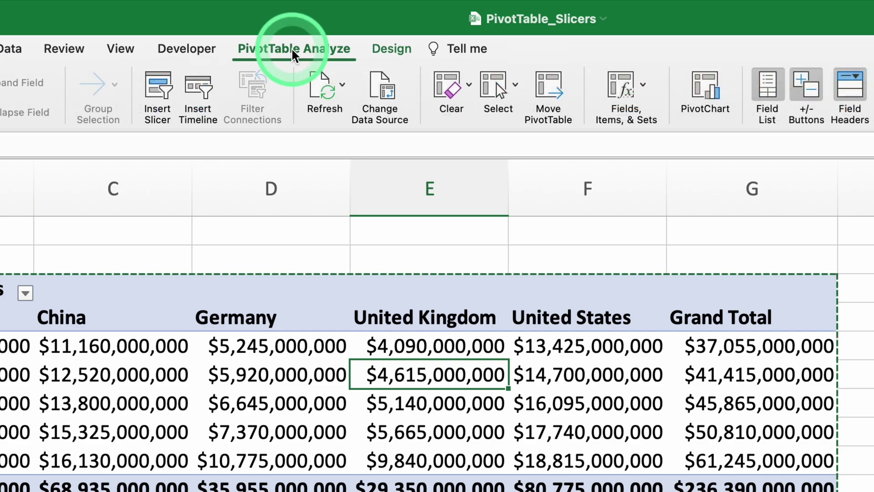
pyautogui.click(705, 89)
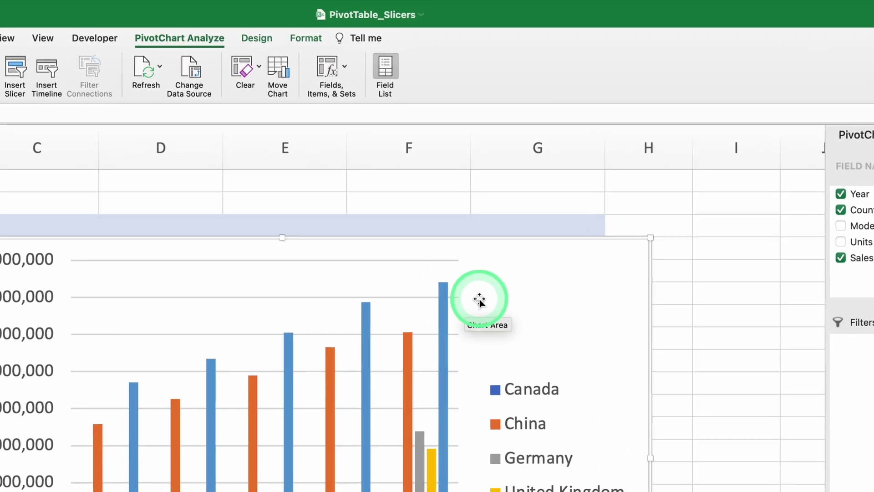
# Change the sales PivotChart's type to a 2-D 100% stacked column chart.
pyautogui.click(220, 43)
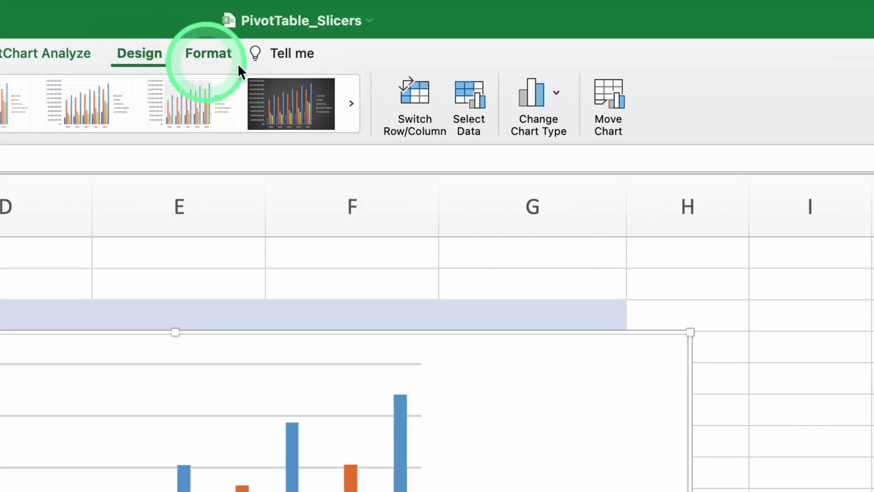
pyautogui.click(554, 86)
pyautogui.moveTo(617, 130)
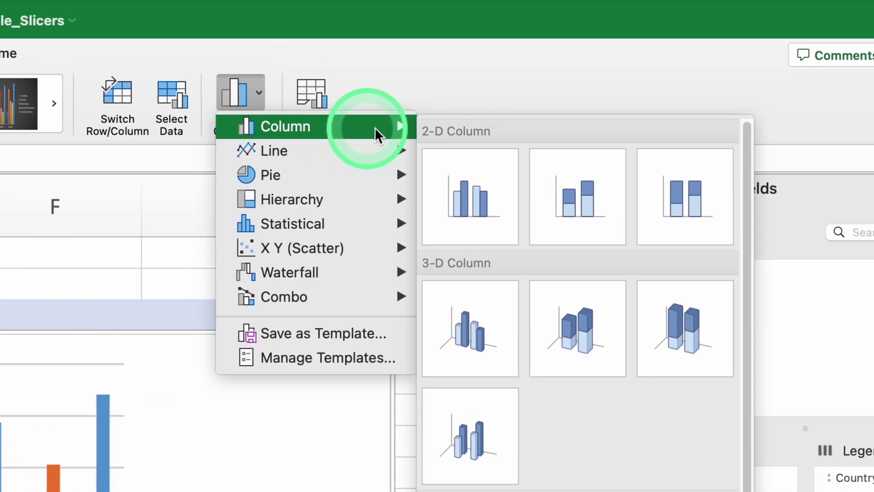
pyautogui.click(682, 198)
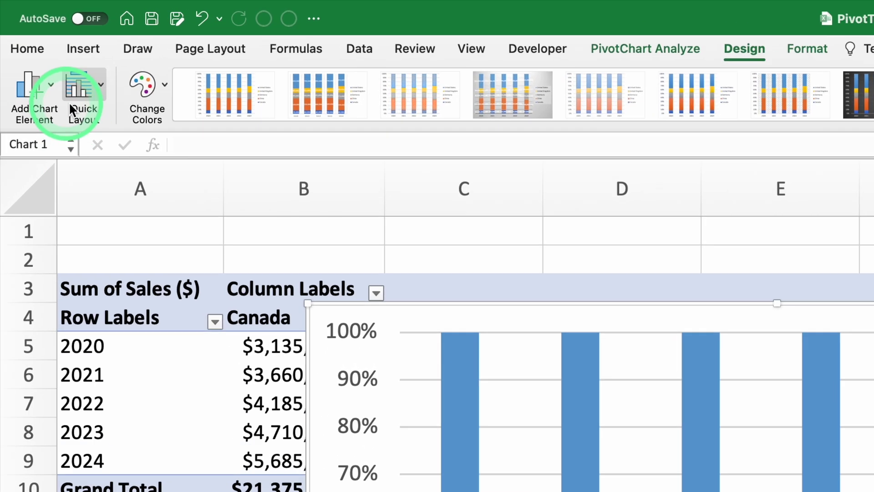
# Apply the first quick layout to the sales chart, giving it a chart title above and a legend beside the columns.
pyautogui.click(47, 44)
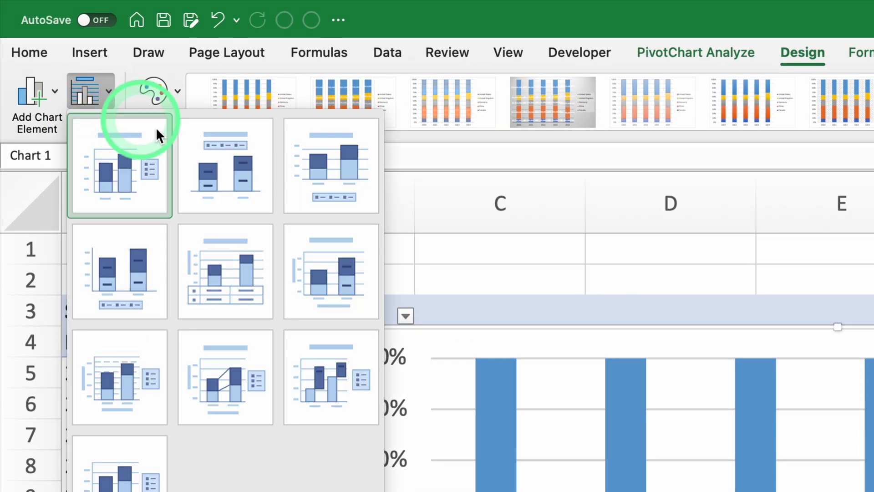
pyautogui.click(123, 185)
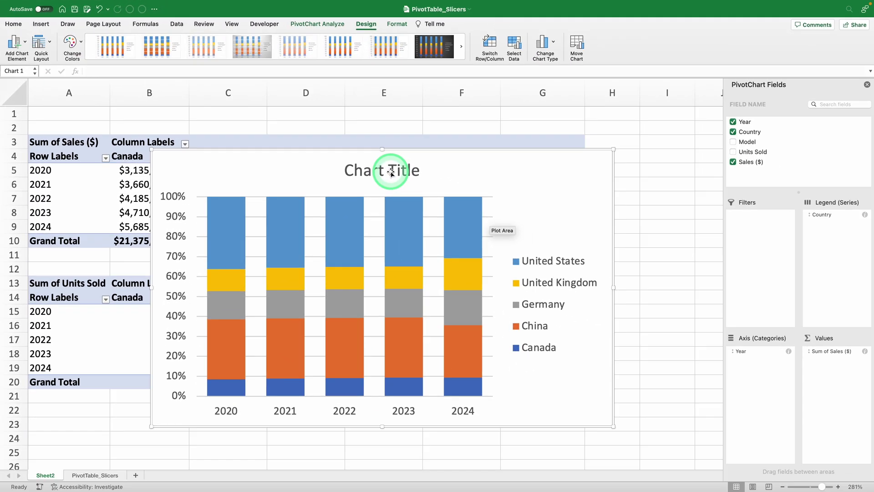
pyautogui.click(668, 293)
# Change the title of the sales PivotChart to "Sales by Year $$".
pyautogui.doubleClick(391, 171)
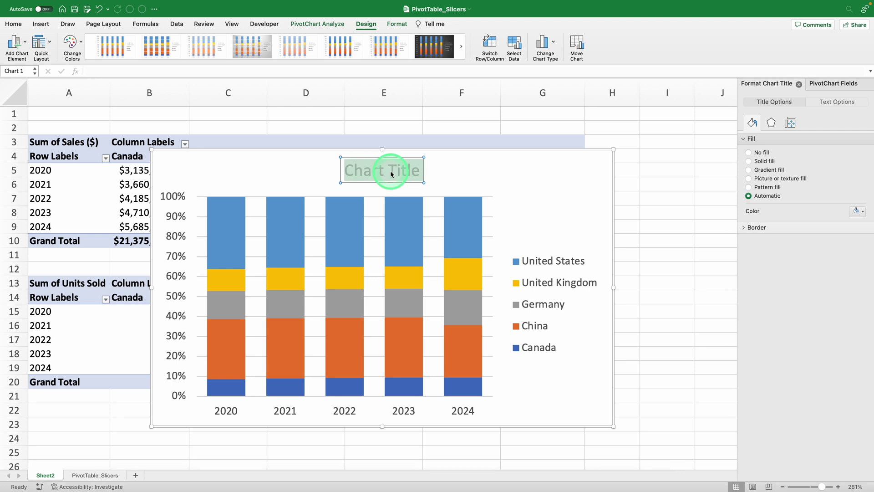
pyautogui.write('Sales by')
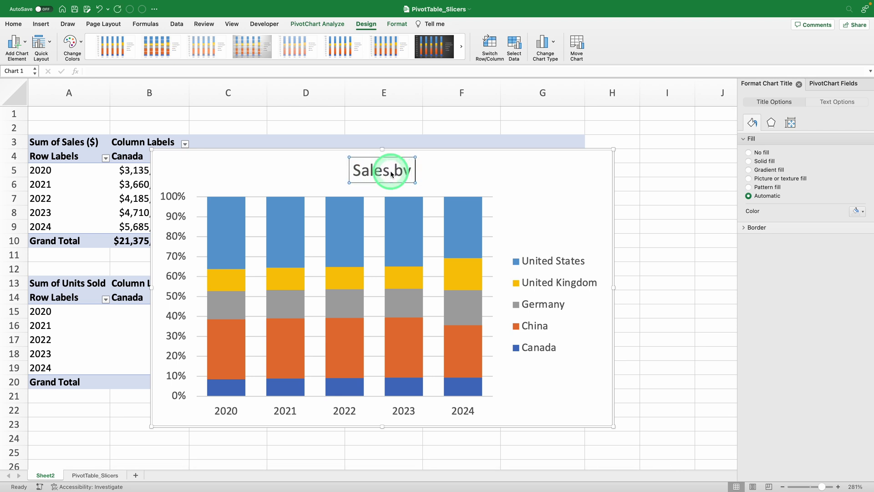
pyautogui.write(' Year $$')
pyautogui.click(539, 110)
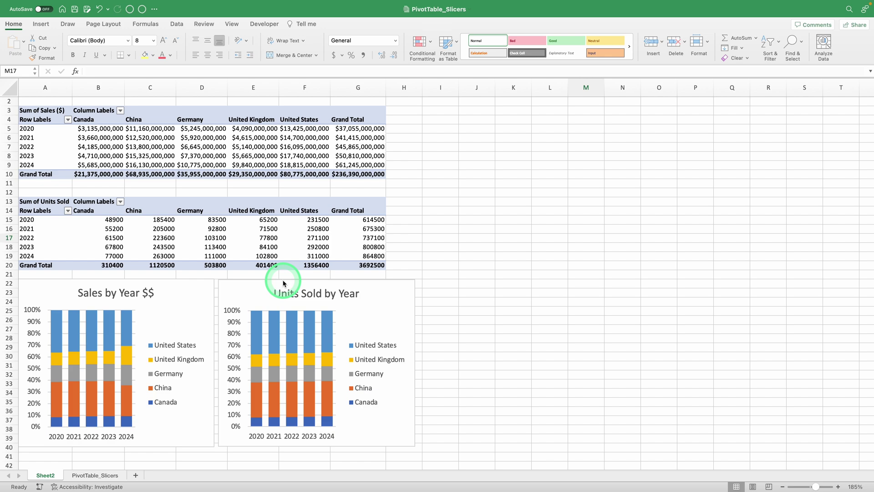
# Insert Country and Model slicers for the sales PivotTable and place them side by side to the right of the PivotTables.
pyautogui.click(235, 139)
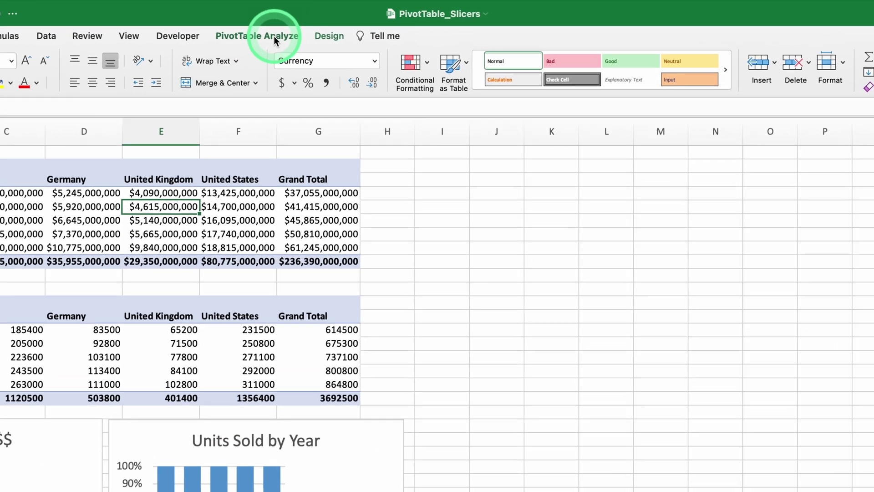
pyautogui.click(328, 25)
pyautogui.click(138, 67)
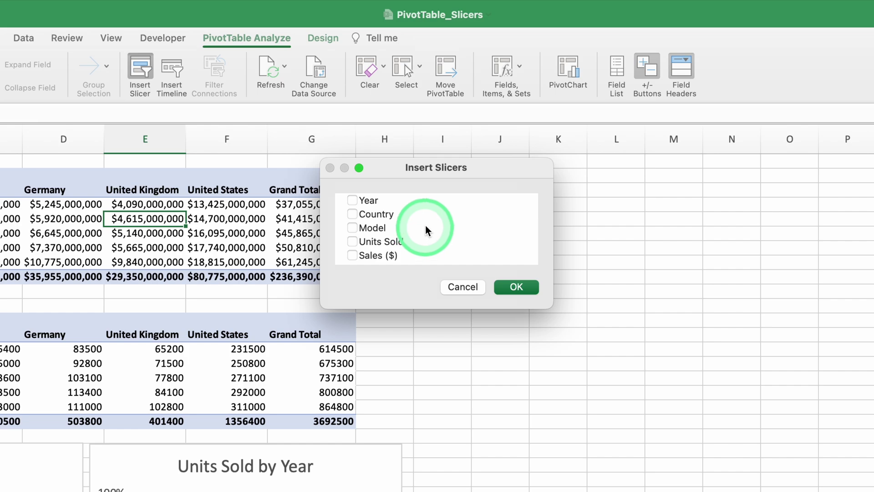
pyautogui.click(353, 214)
pyautogui.click(353, 227)
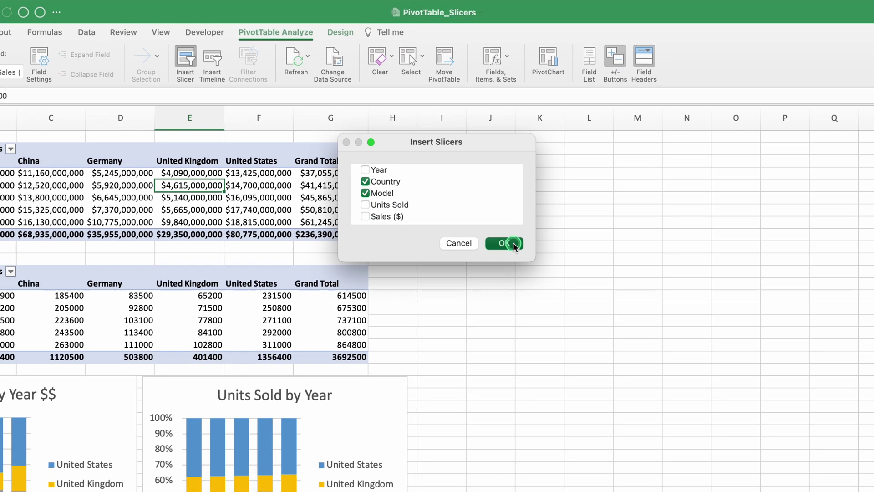
pyautogui.click(536, 291)
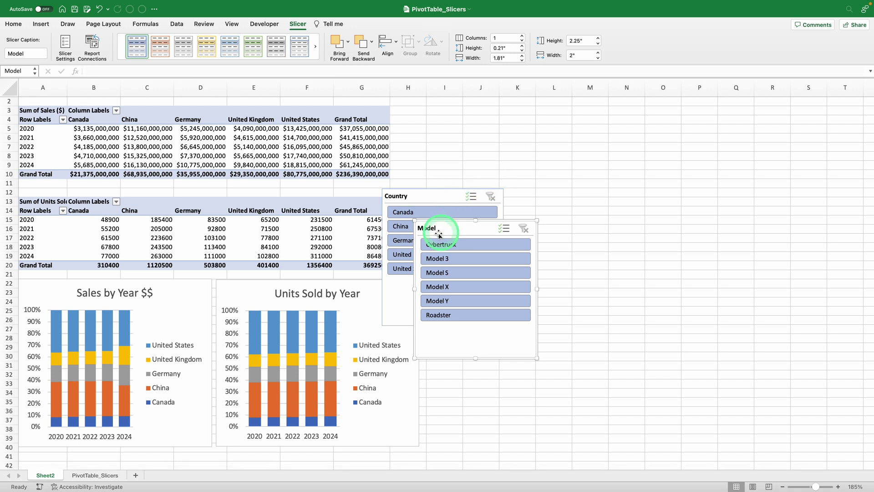
pyautogui.moveTo(434, 198); pyautogui.dragTo(451, 122)
pyautogui.moveTo(503, 332); pyautogui.dragTo(612, 221)
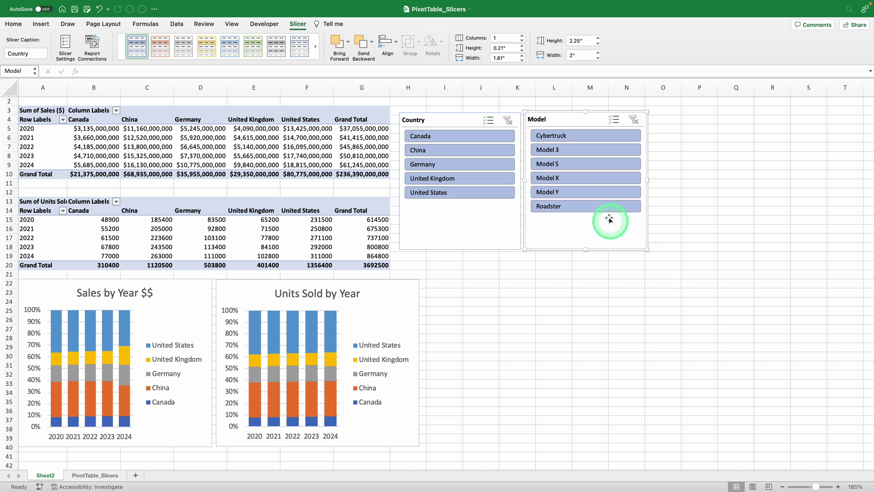
# Filter the Model slicer to Cybertruck and Model S with multi-select turned on.
pyautogui.click(594, 141)
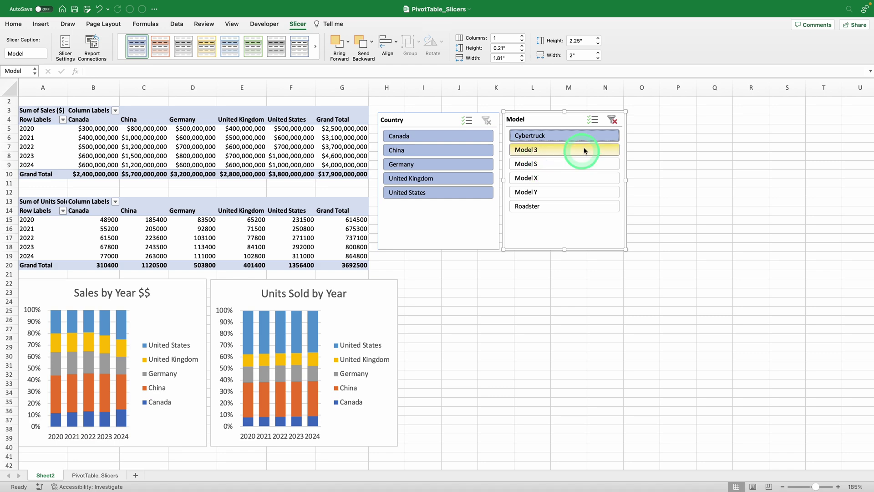
pyautogui.click(593, 119)
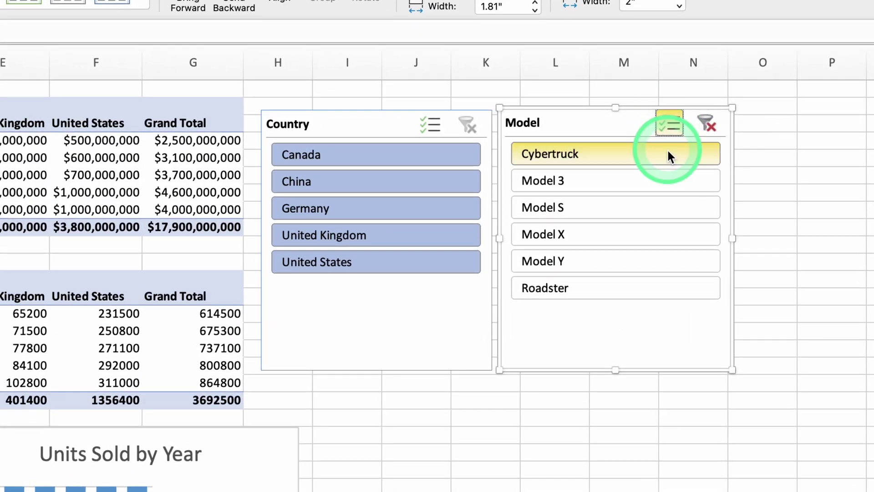
pyautogui.click(617, 207)
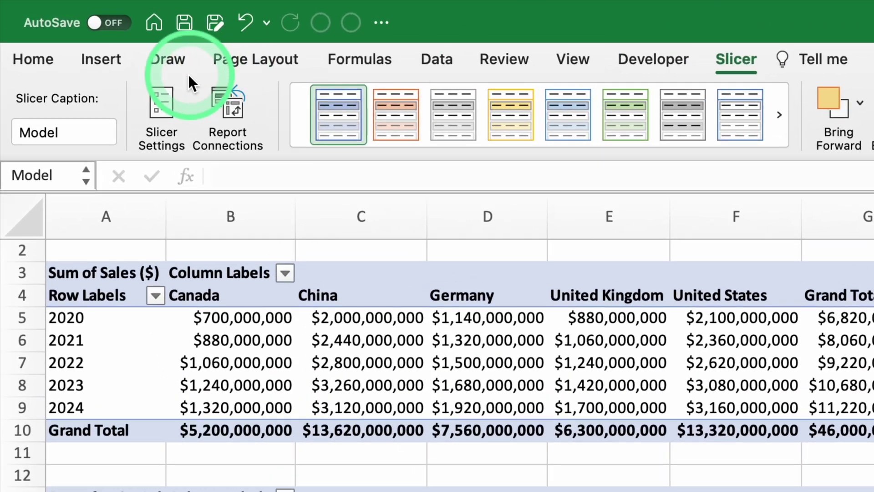
# Connect the Model slicer to PivotTable4 as well, keeping its connection to PivotTable3.
pyautogui.click(226, 101)
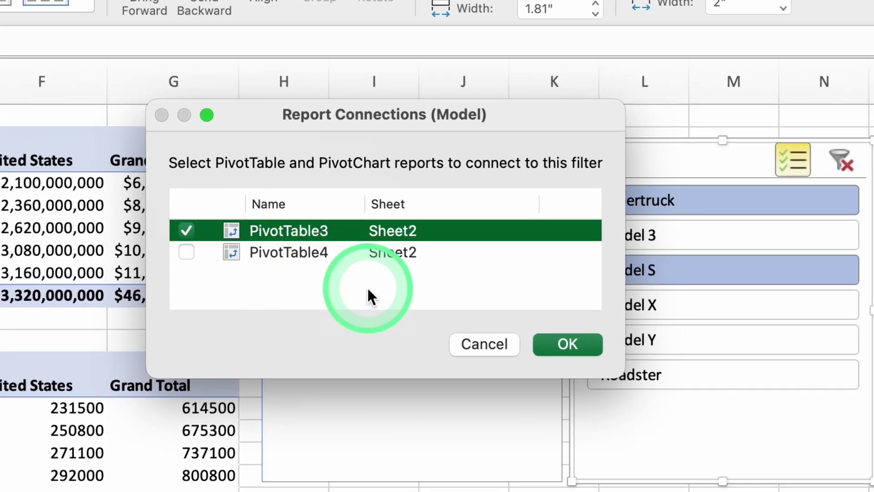
pyautogui.click(187, 252)
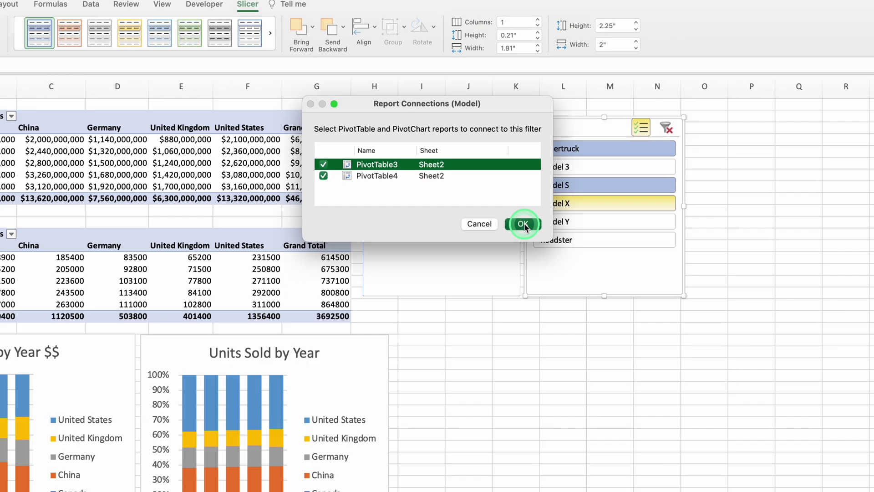
pyautogui.click(587, 345)
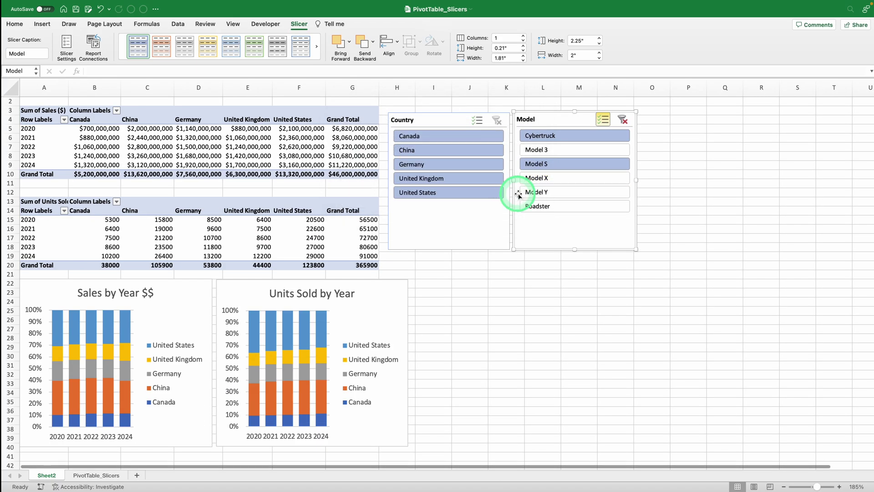
# Connect the Country slicer to PivotTable4 in addition to PivotTable3.
pyautogui.click(473, 223)
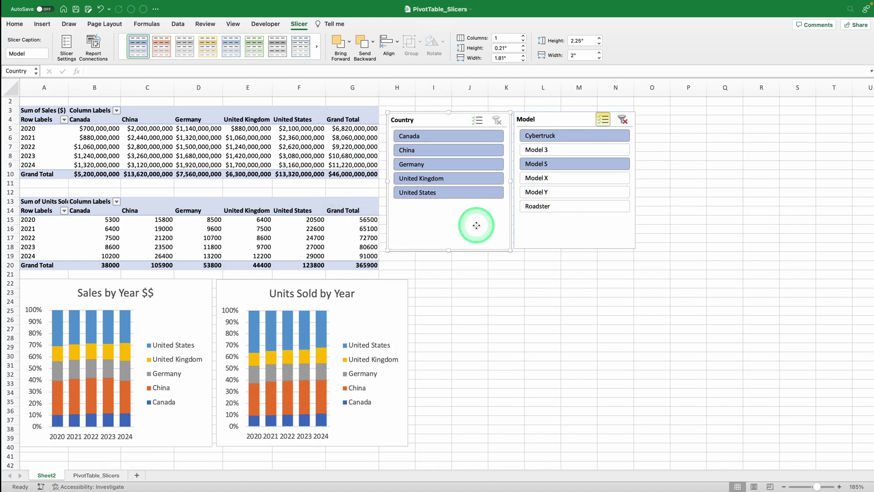
pyautogui.click(231, 52)
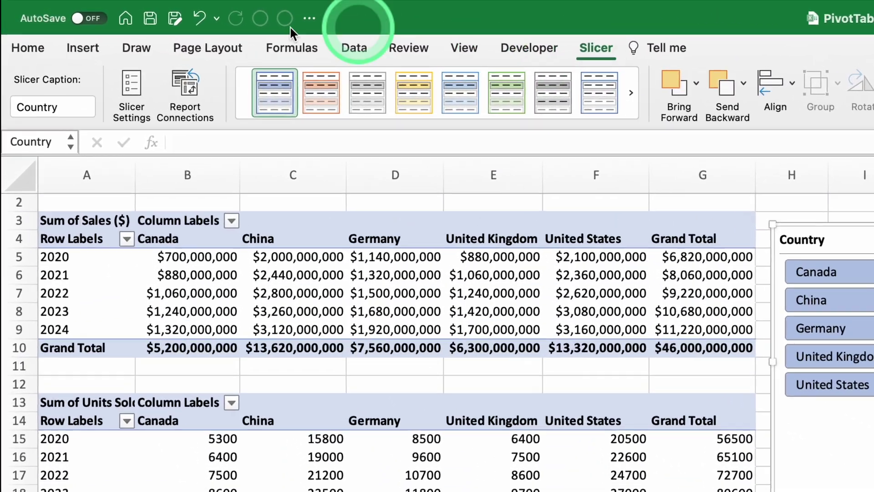
pyautogui.click(185, 89)
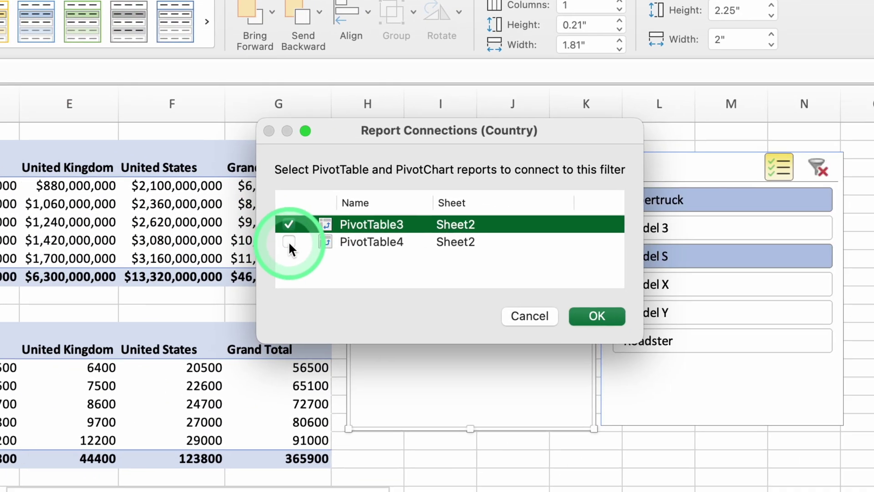
pyautogui.click(288, 240)
pyautogui.click(596, 316)
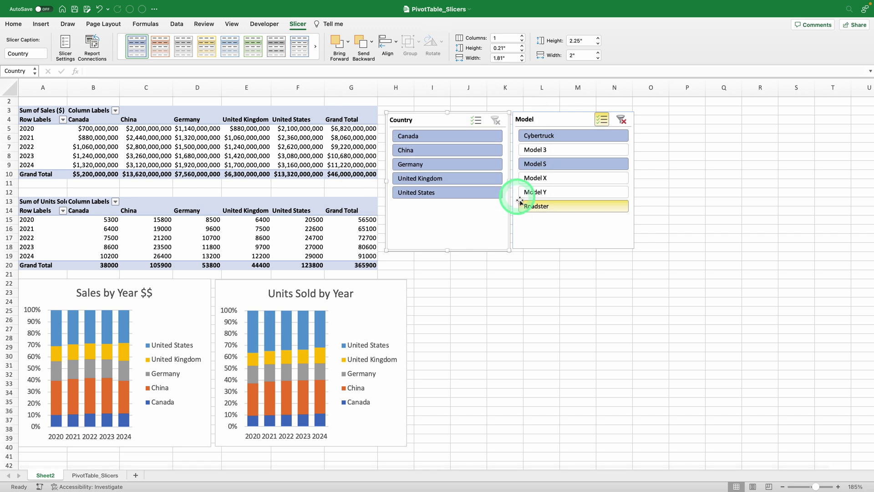
# Filter both PivotTables to China with the Country slicer and widen column C to fit the grand totals.
pyautogui.click(432, 155)
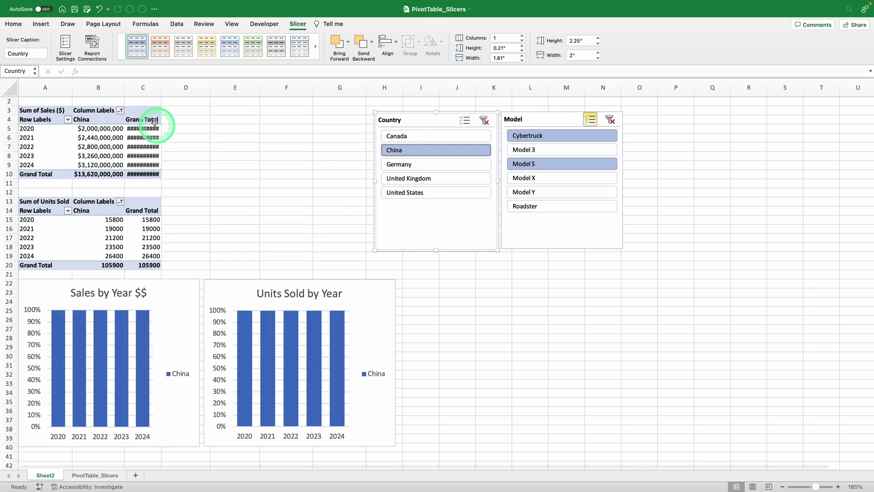
pyautogui.moveTo(161, 83); pyautogui.dragTo(177, 83)
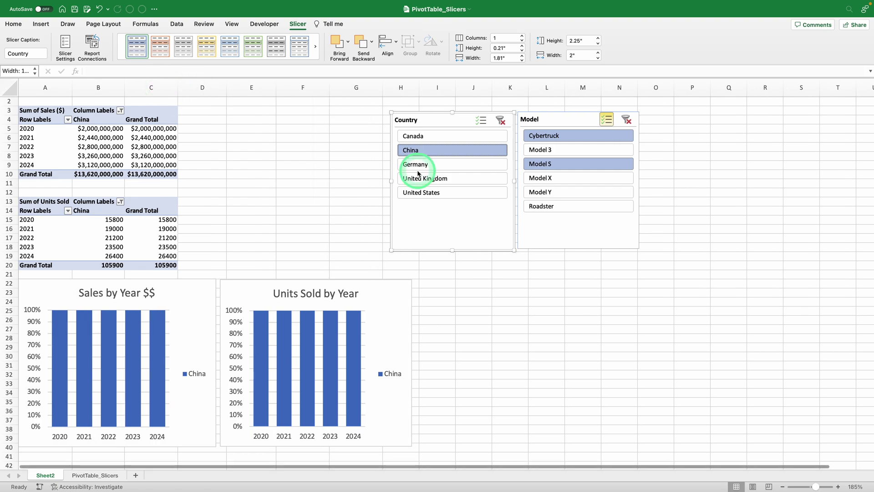